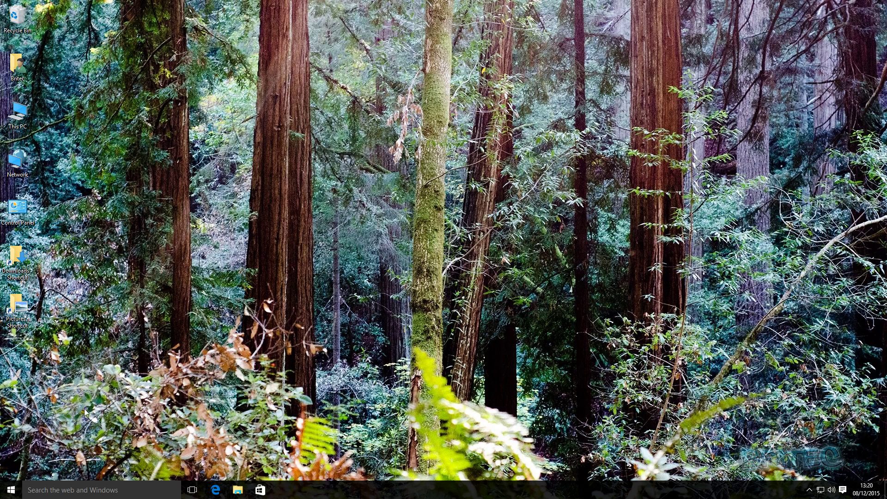
Open Settings > Network & Internet to view per-app data usage totals
click(13, 493)
click(39, 441)
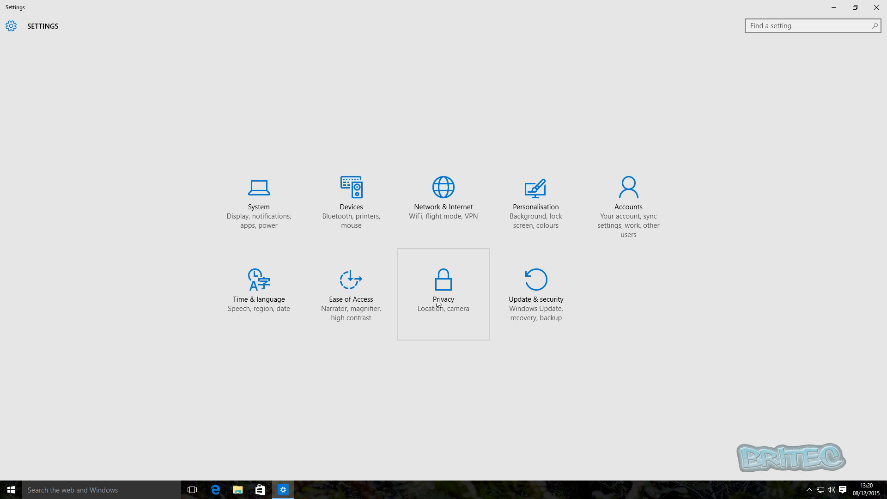
click(442, 211)
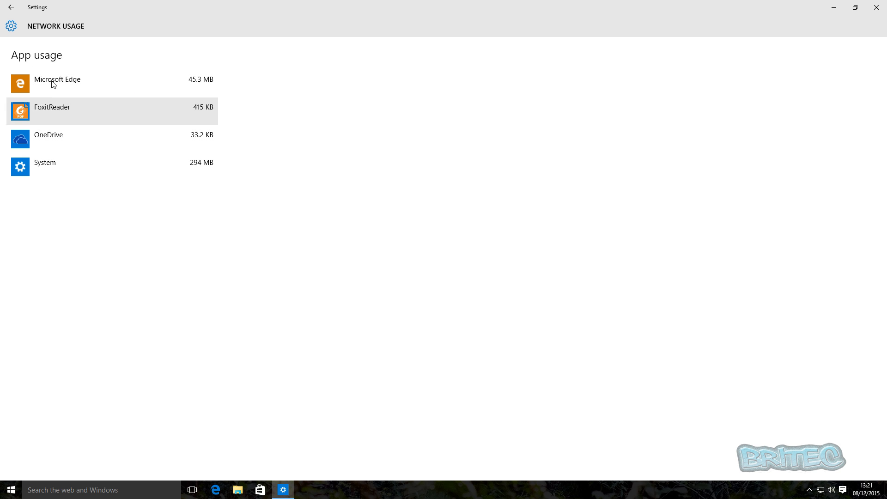
Go back to the Data usage overview, then close the Settings window
click(12, 9)
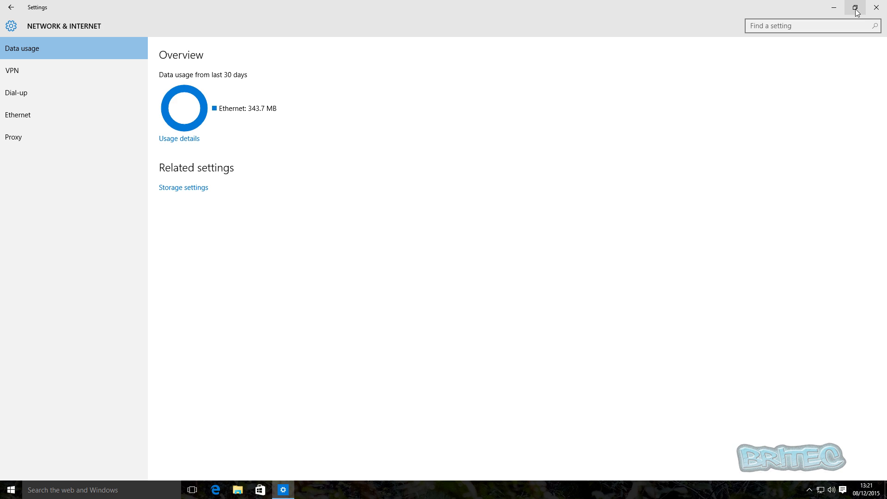
click(876, 10)
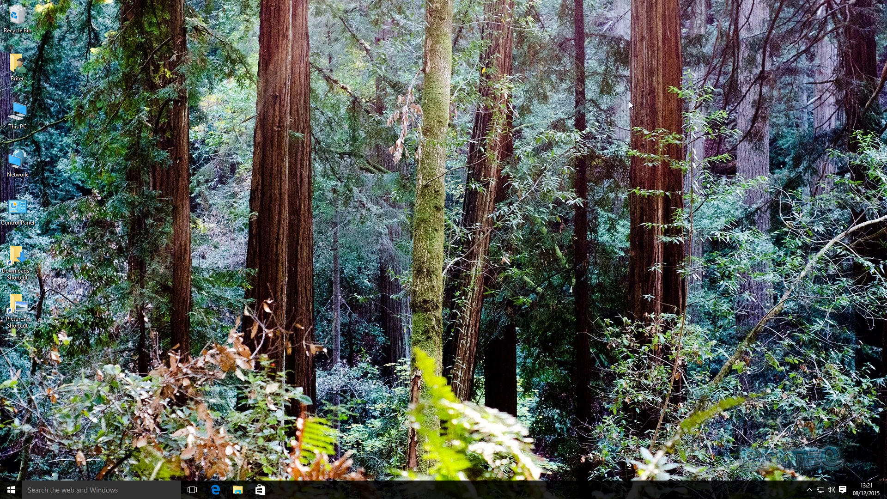
Launch msconfig and enable Minimal Safe boot on the Boot tab, applying the change
click(11, 491)
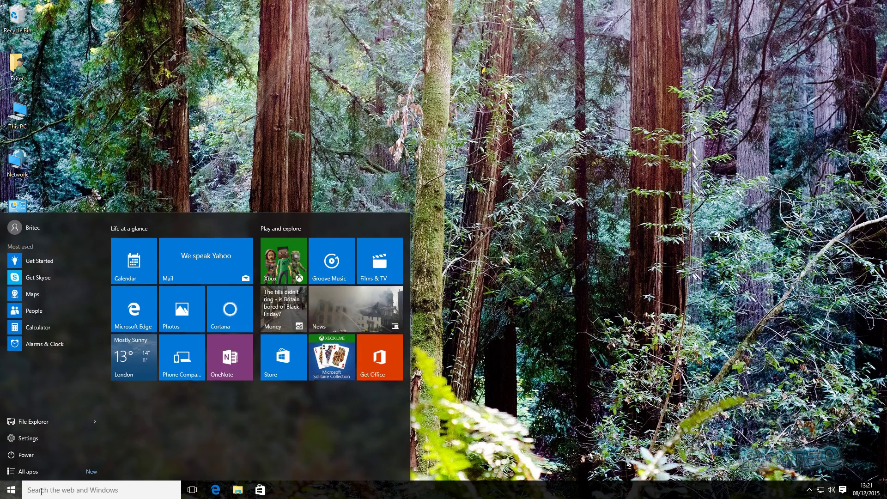
click(42, 492)
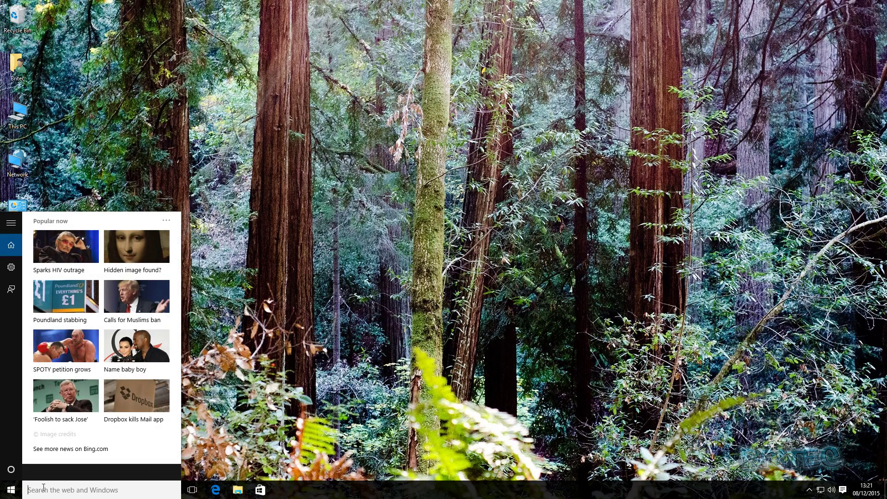
text(msco)
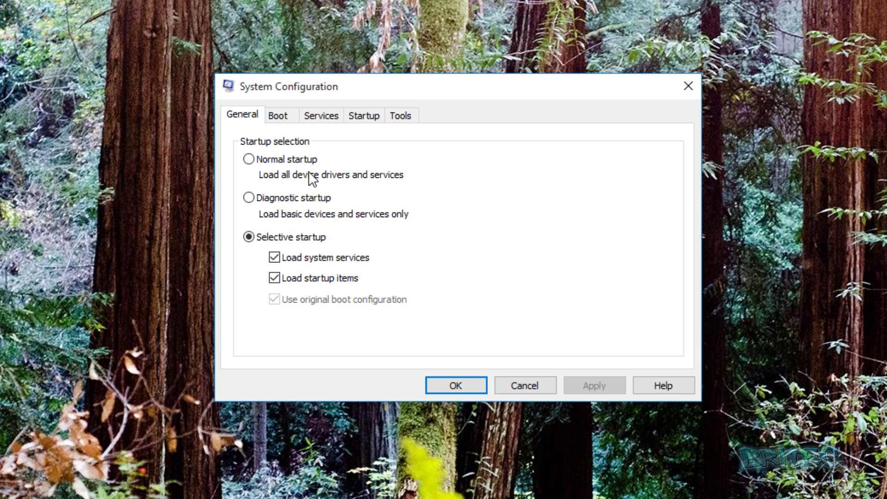
click(279, 116)
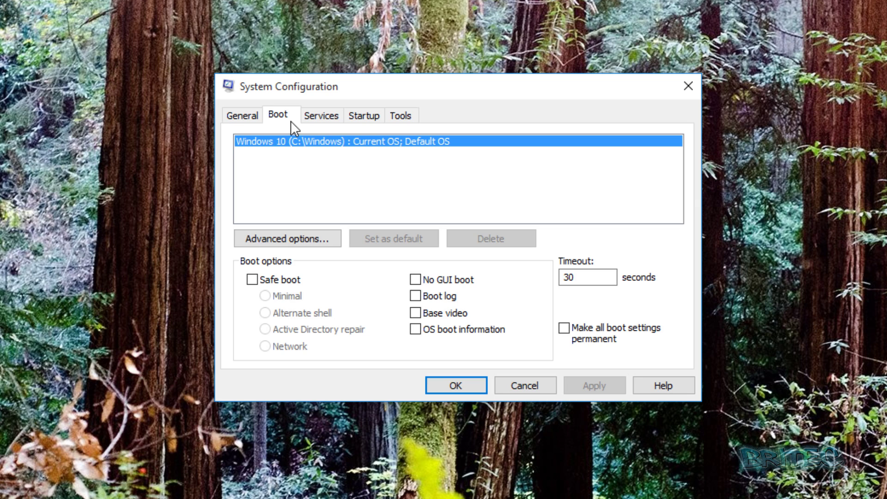
click(252, 280)
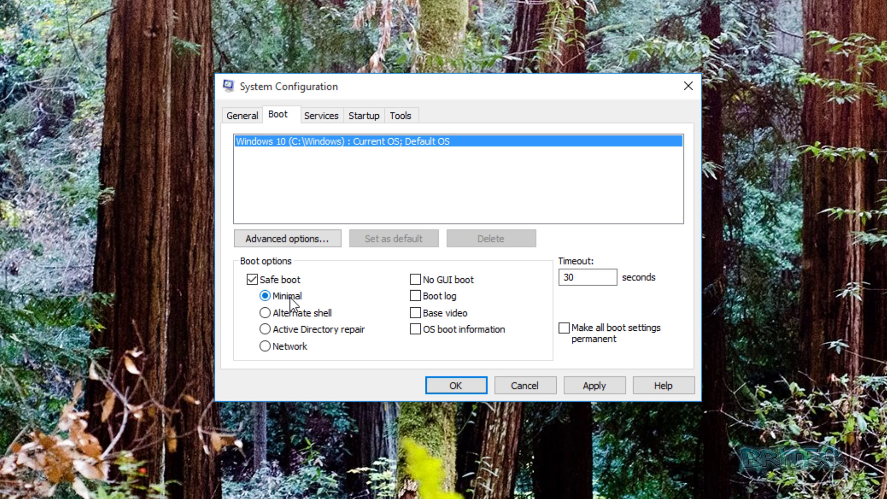
click(595, 387)
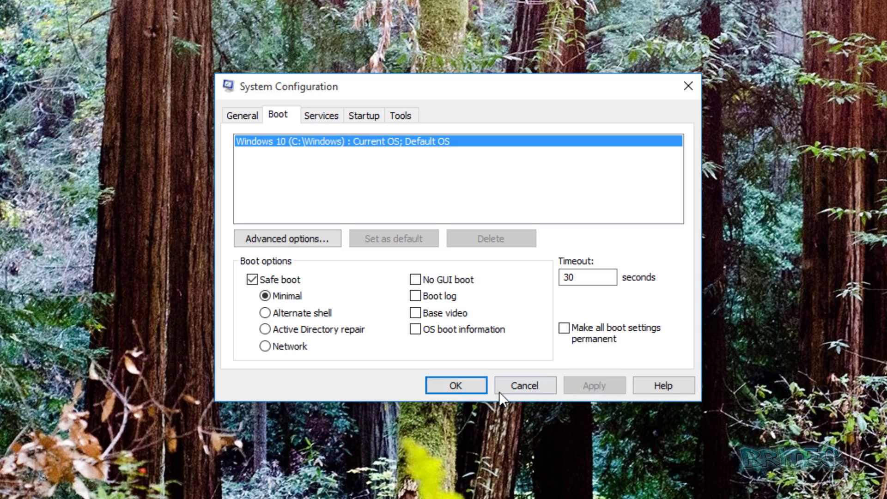
click(457, 384)
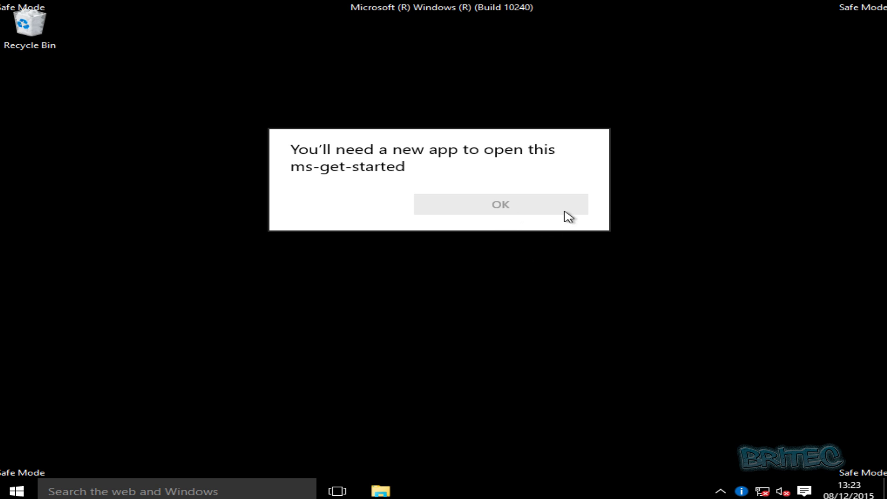
Dismiss the missing-app message and open Local Disk (C:) in File Explorer
click(171, 289)
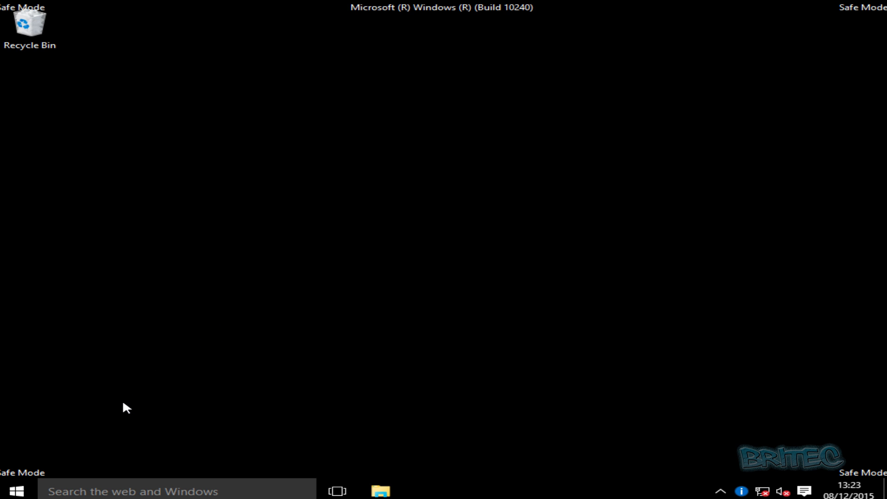
right_click(19, 494)
click(91, 417)
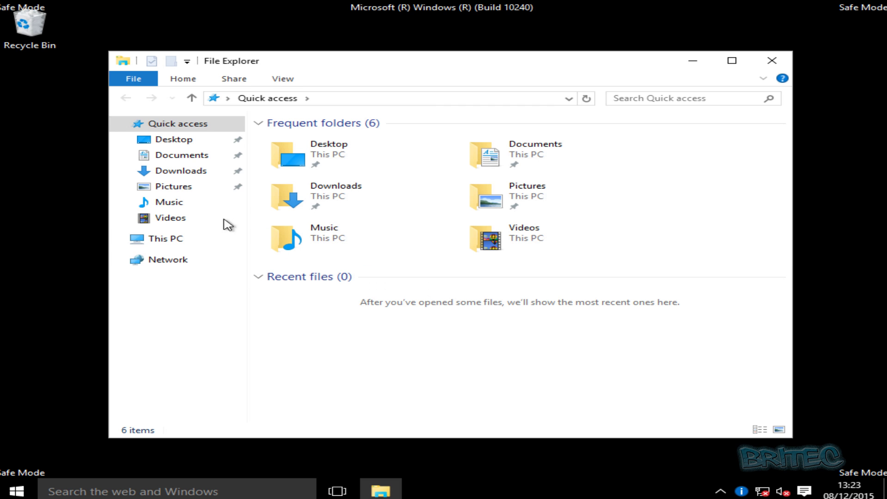
click(169, 241)
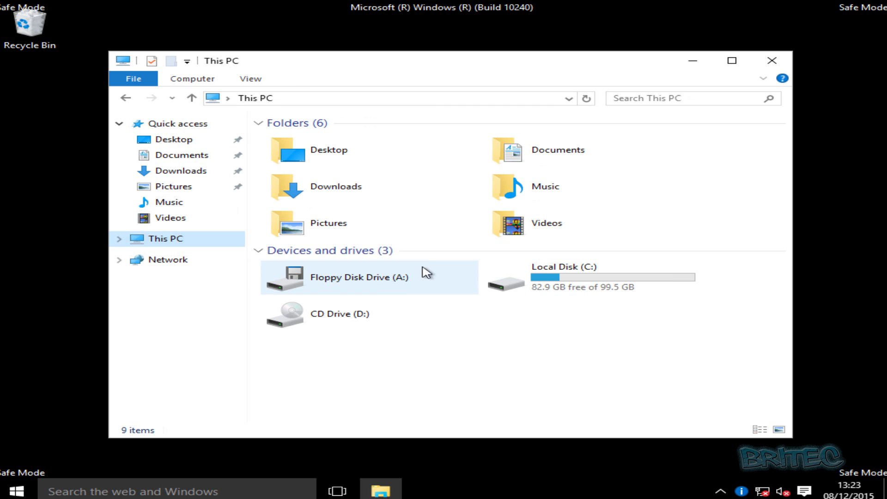
click(545, 287)
double_click(545, 287)
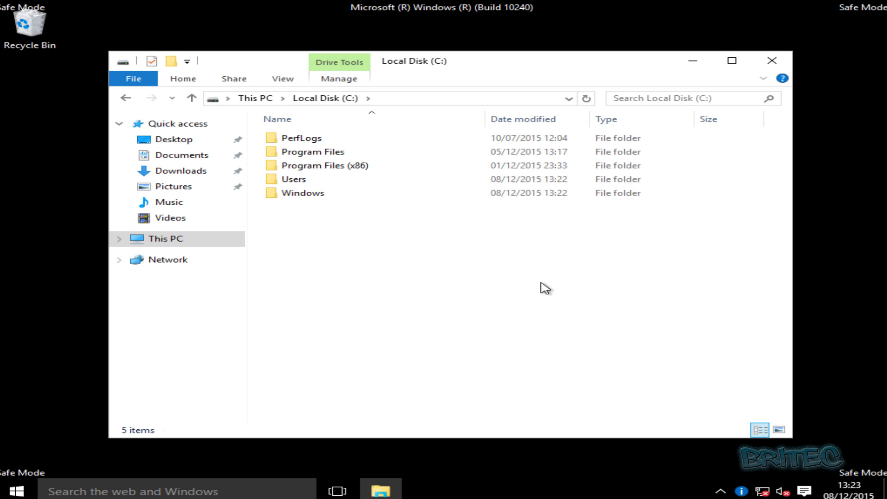
Navigate through Windows and System32 into the sru folder
click(294, 195)
double_click(293, 194)
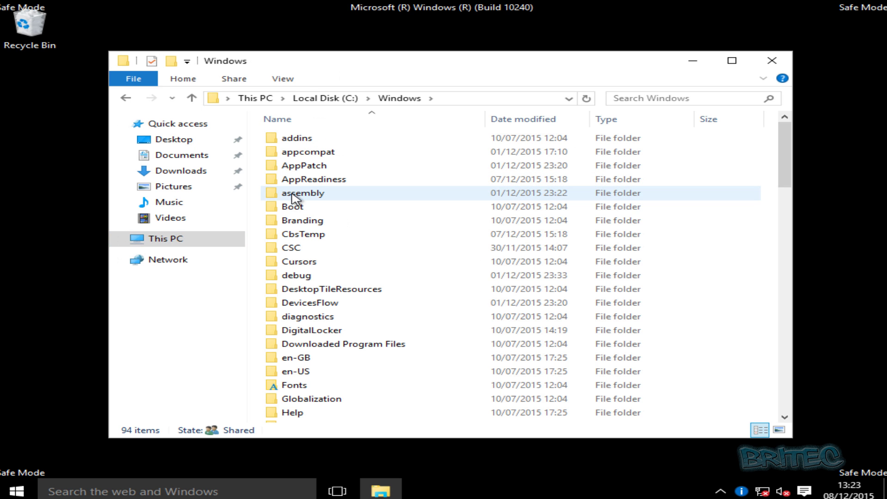
scroll(416, 273, down, 8)
scroll(416, 282, down, 9)
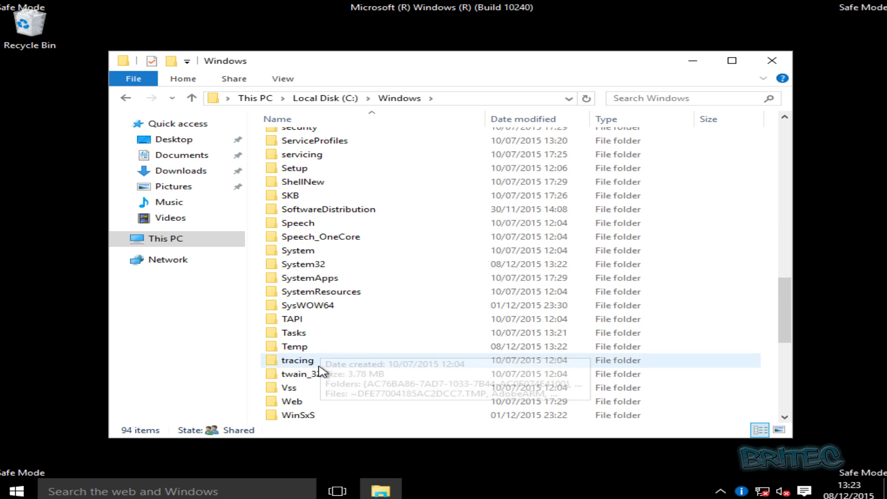
double_click(314, 266)
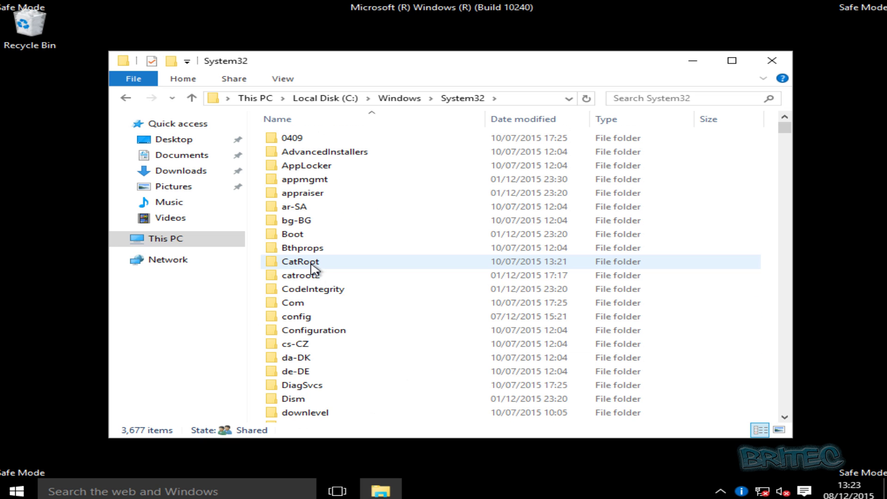
scroll(317, 319, down, 8)
scroll(318, 323, down, 20)
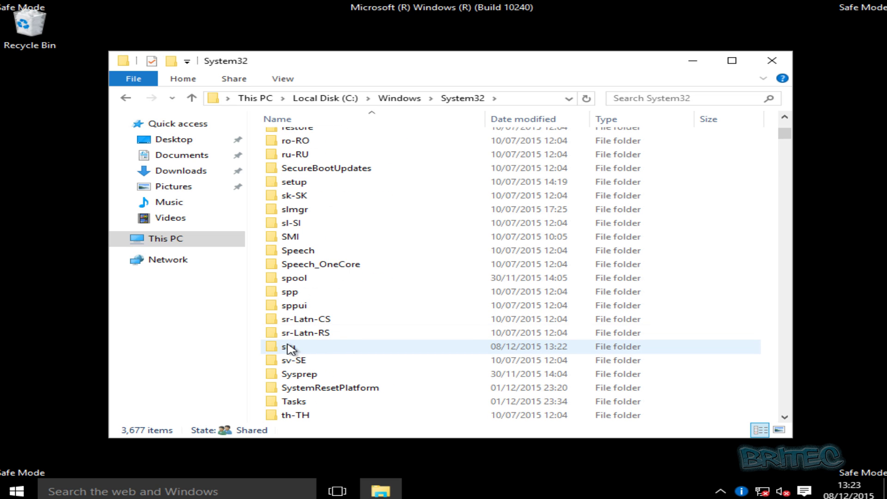
double_click(309, 350)
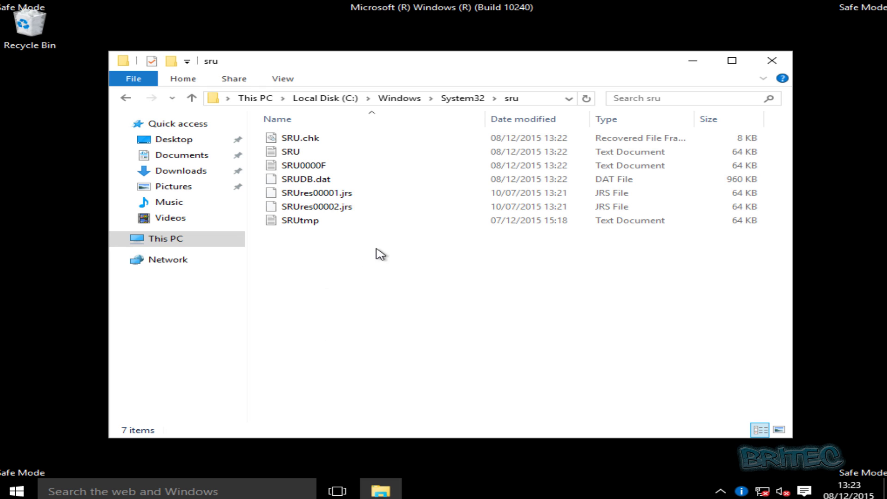
Delete all seven SRU files in the sru folder and close File Explorer
drag(375, 253, 287, 119)
right_click(333, 159)
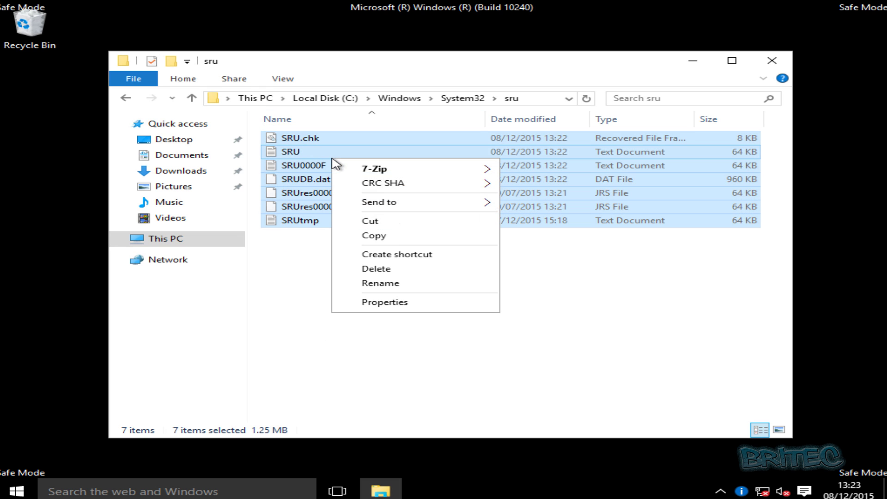
click(369, 268)
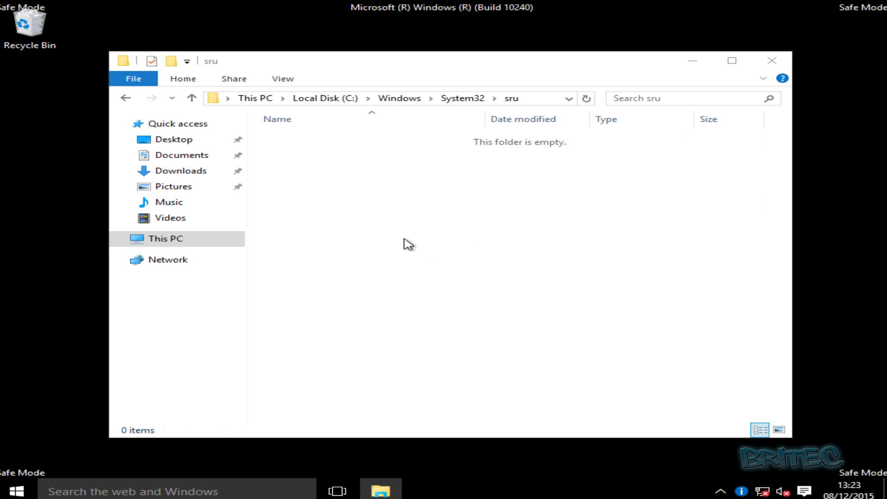
click(772, 69)
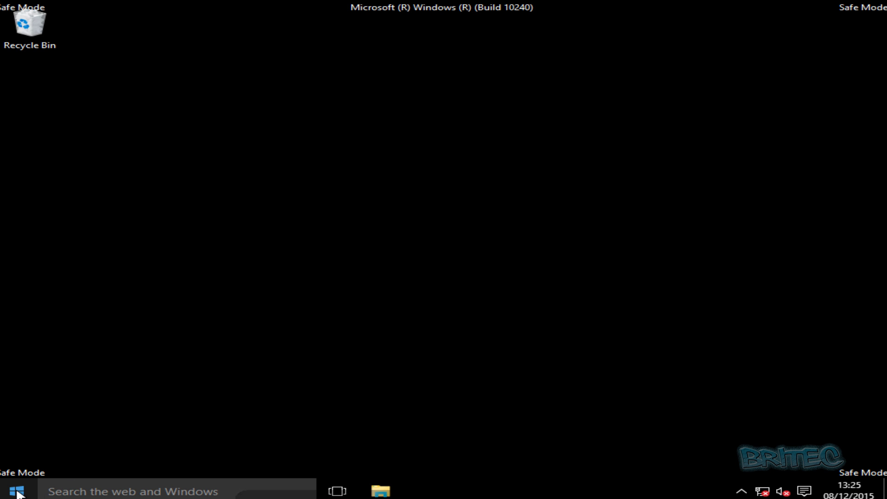
Run msconfig, untick Safe boot on the Boot tab, apply, and restart normally
right_click(17, 493)
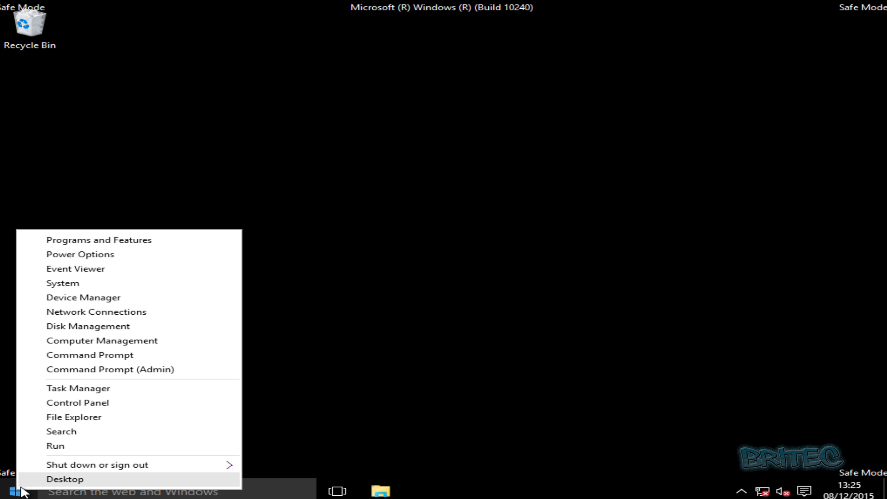
click(60, 447)
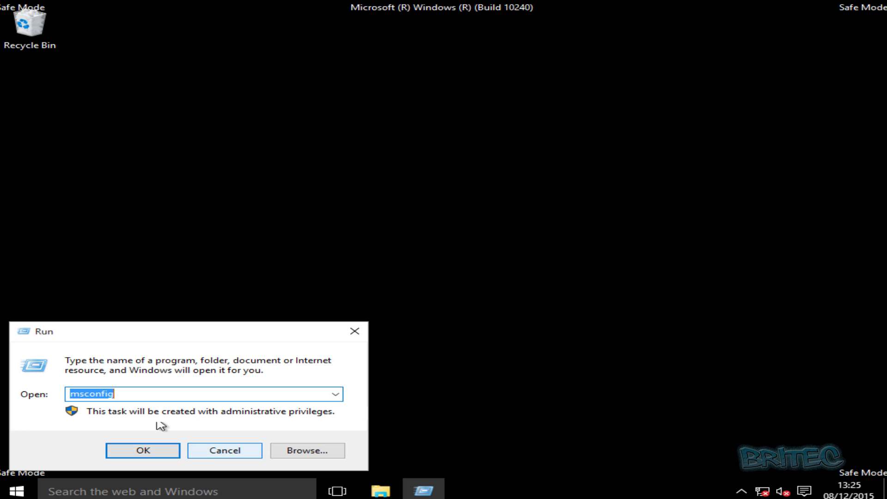
click(126, 394)
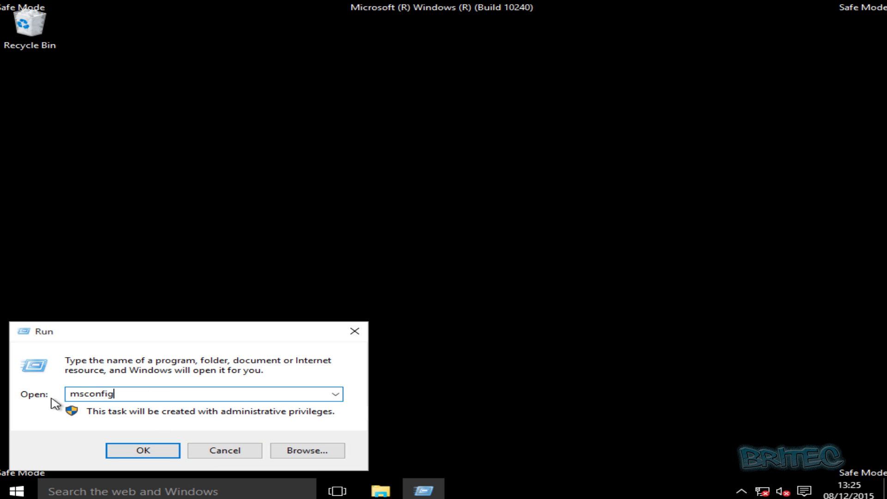
click(157, 452)
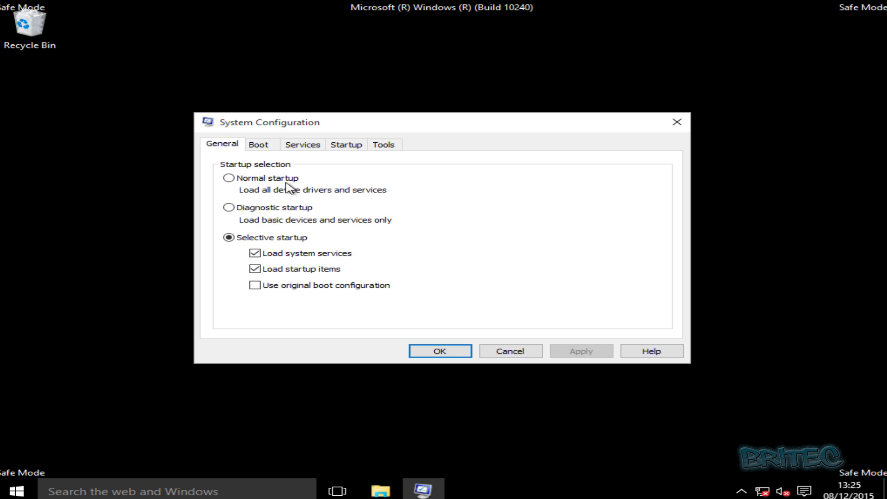
click(260, 145)
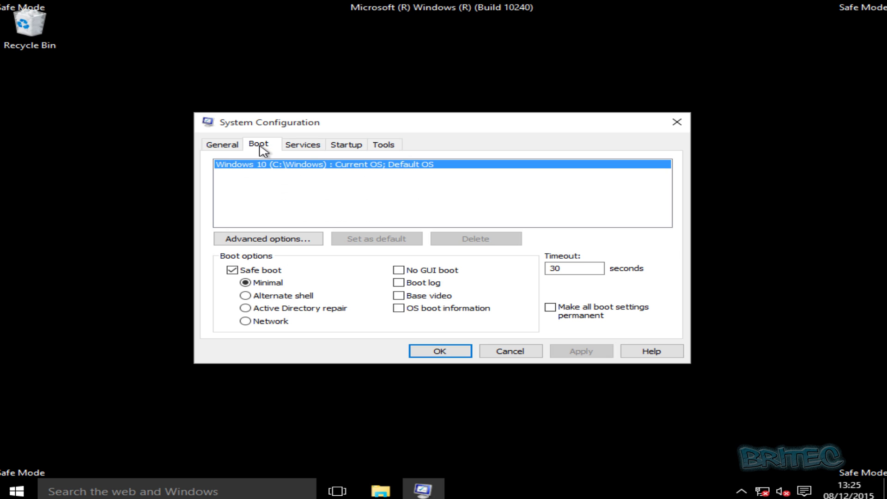
click(232, 270)
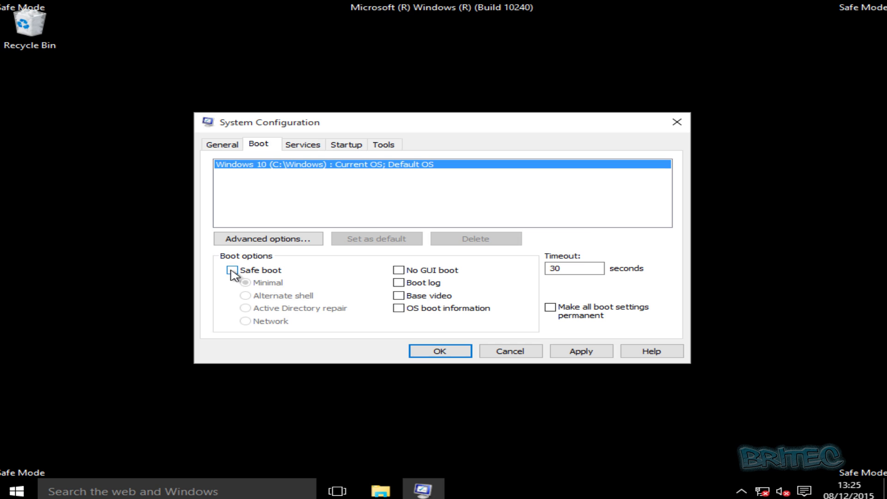
click(559, 353)
click(437, 353)
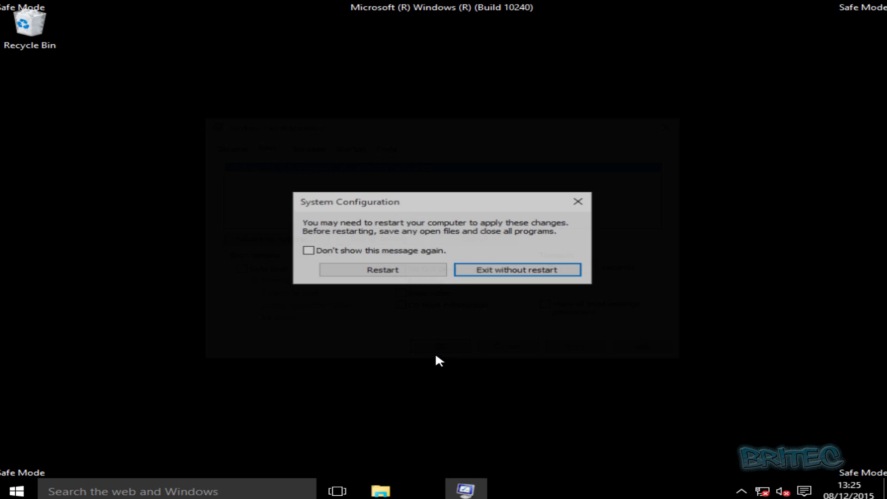
click(381, 275)
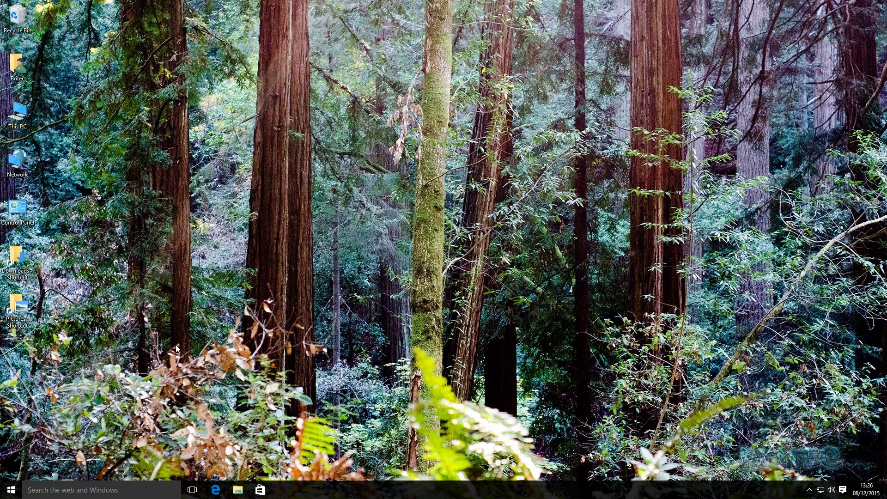
Reopen Settings > Network & Internet to check that Ethernet data usage reads 0 MB
click(11, 489)
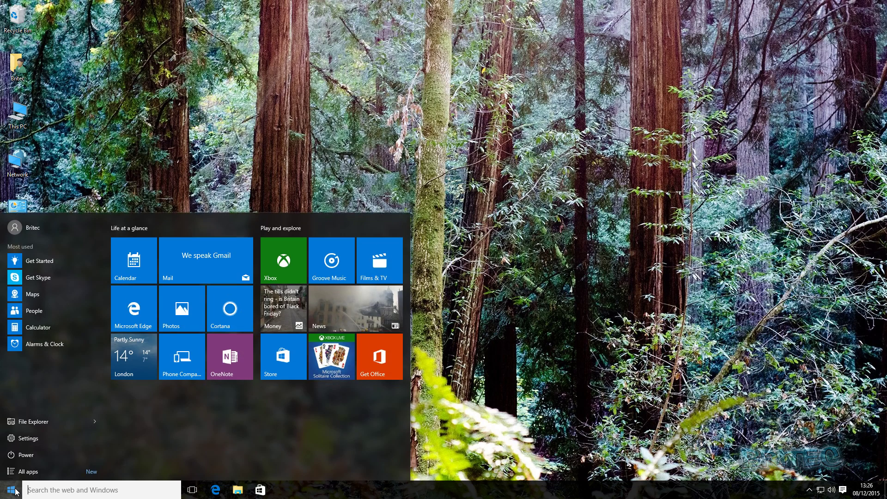
click(43, 439)
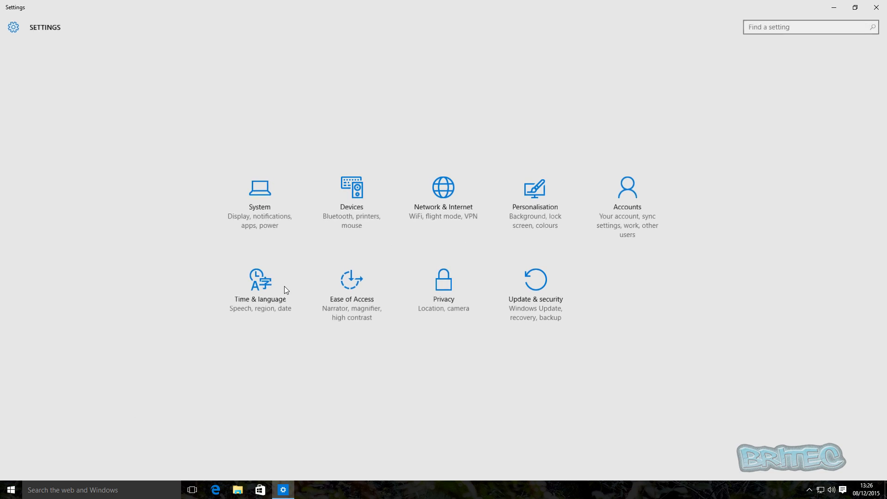
click(426, 217)
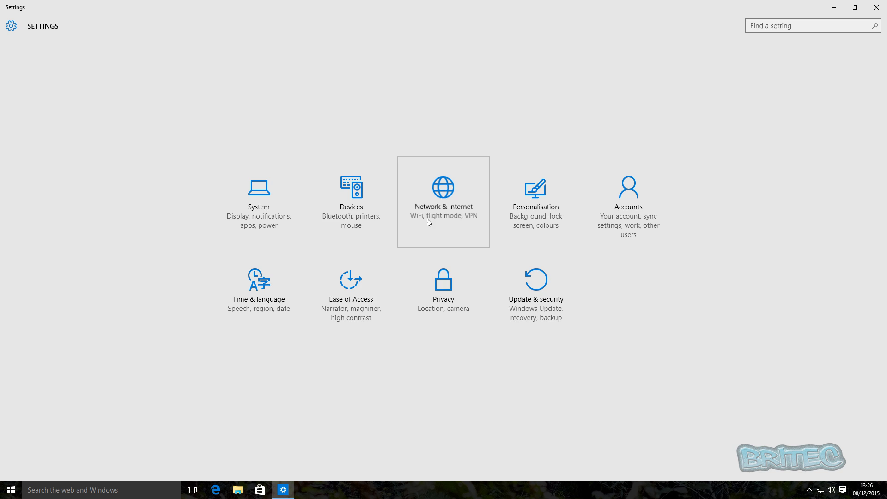